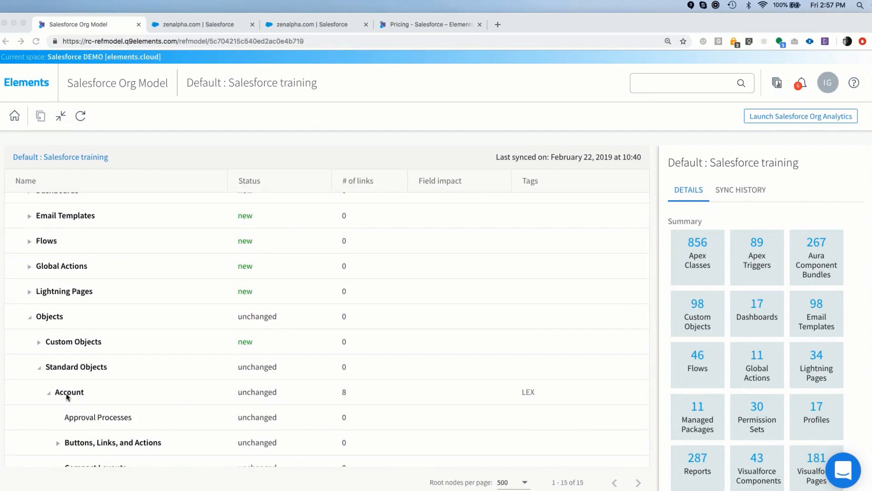
Launch Salesforce Setup for the Account standard object from the org model and show its documentation.
click(66, 393)
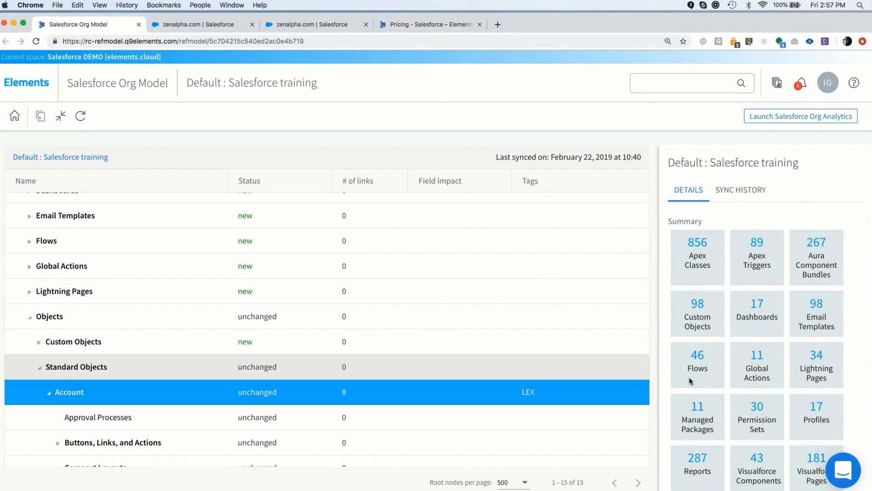
scroll(730, 400, down, 2)
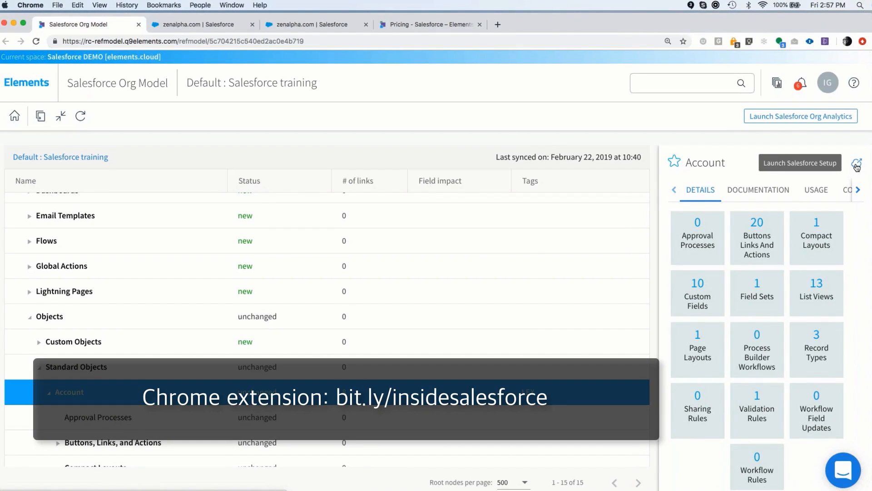
click(857, 165)
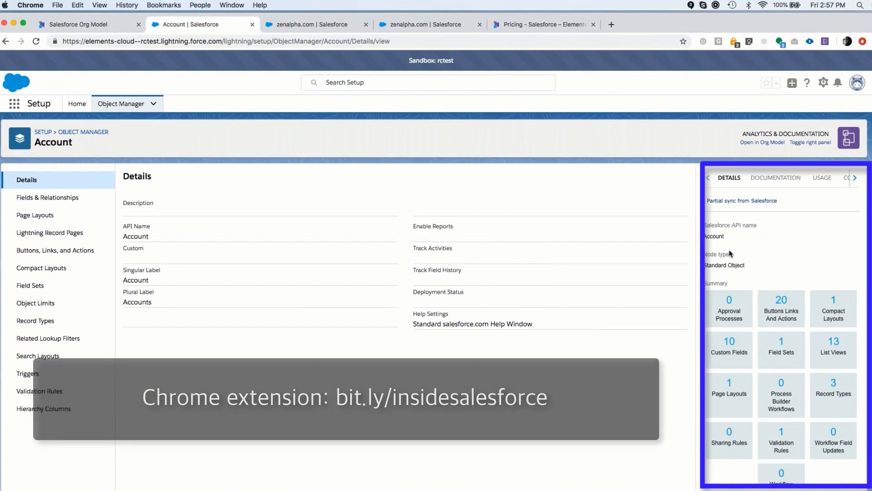
scroll(751, 339, down, 3)
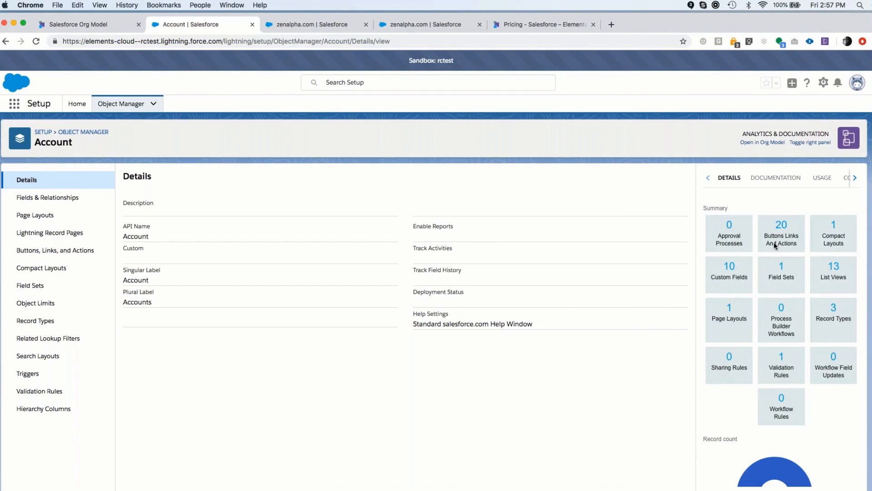
click(781, 178)
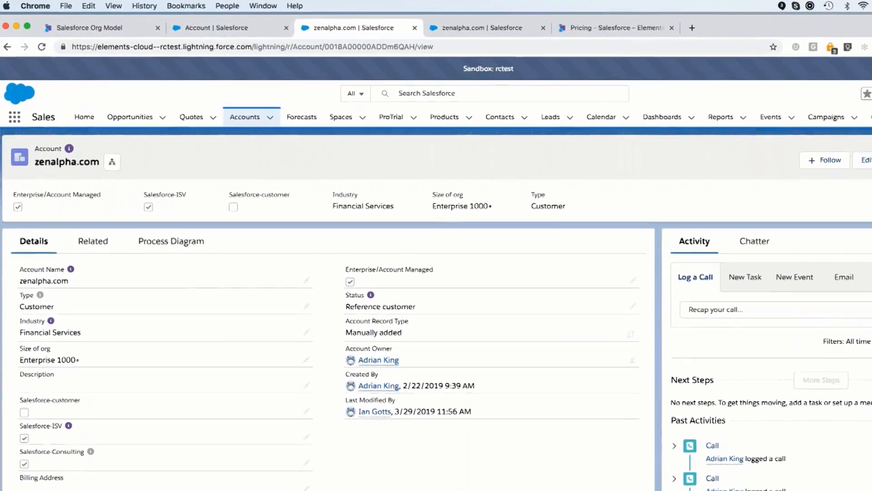
Read the "Account naming convention" help note for the Account object on the zenalpha.com record, and close it.
click(70, 148)
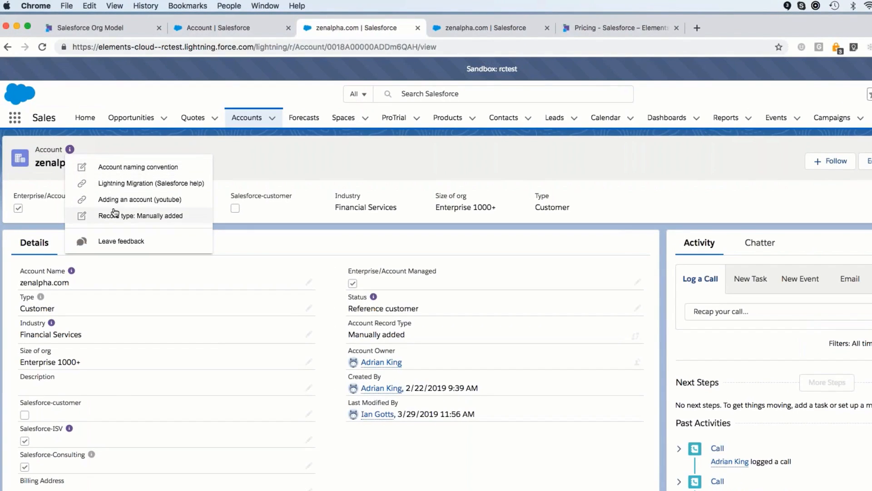
click(127, 167)
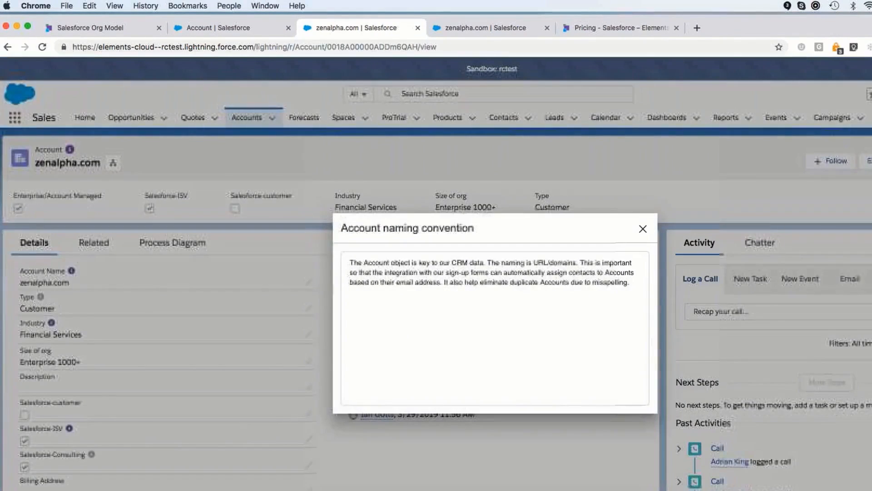
click(643, 229)
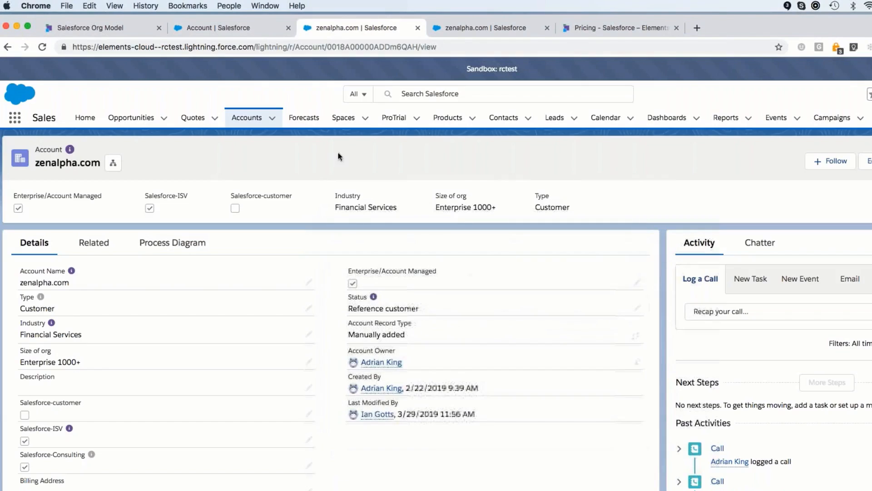
View the Account help items "Lightning Migration (Salesforce help)" and "Record type: Manually added", closing each one.
click(70, 149)
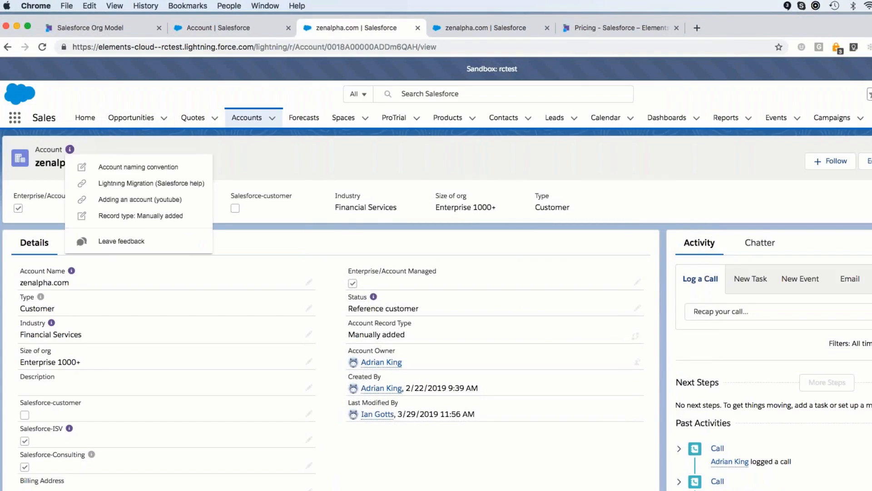
click(121, 185)
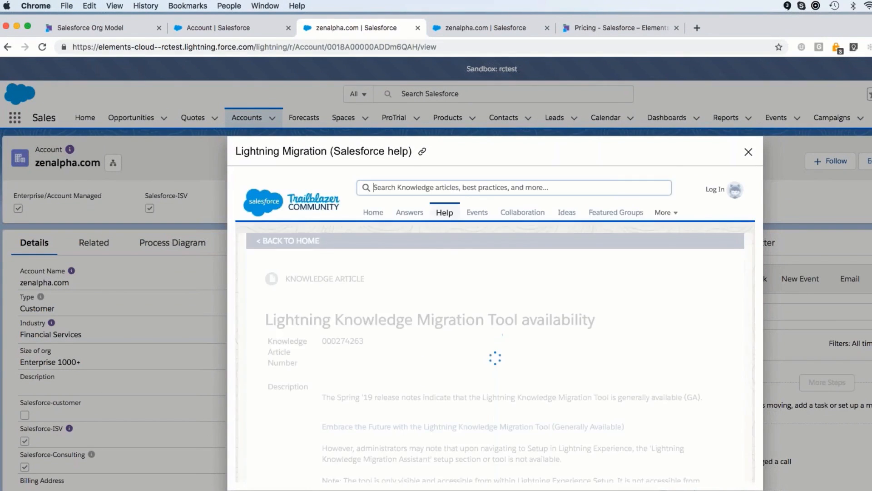
key(Escape)
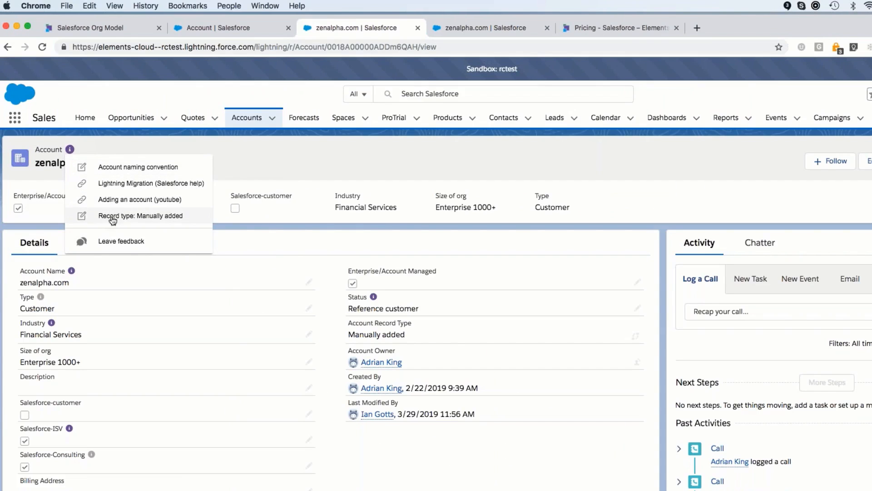
click(133, 220)
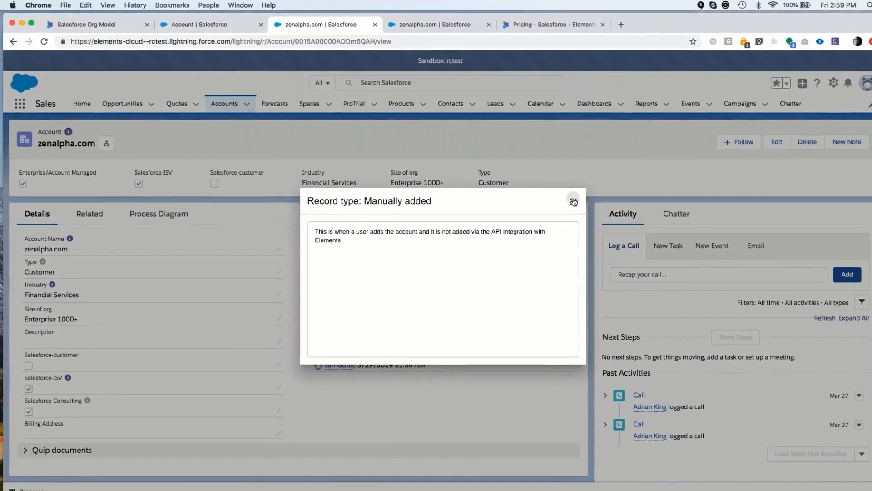
click(575, 202)
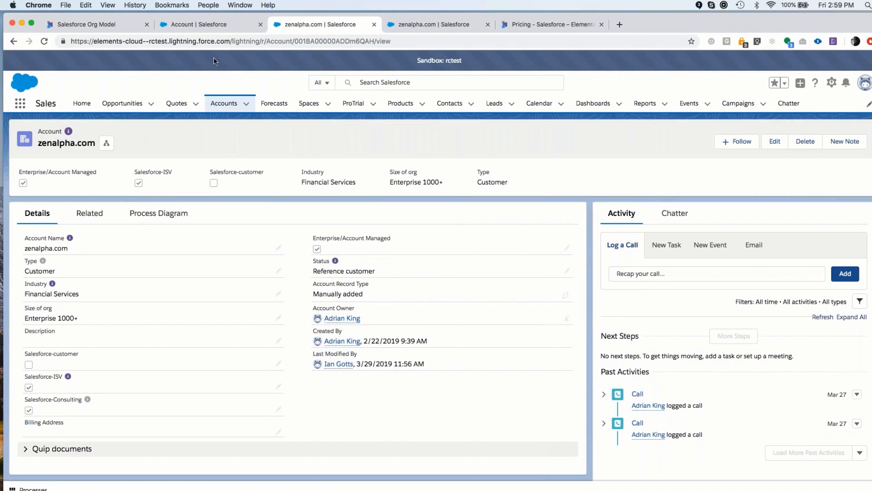
In the Account object's setup, inspect the documentation of the Manually added and Elements Organization record types.
click(211, 27)
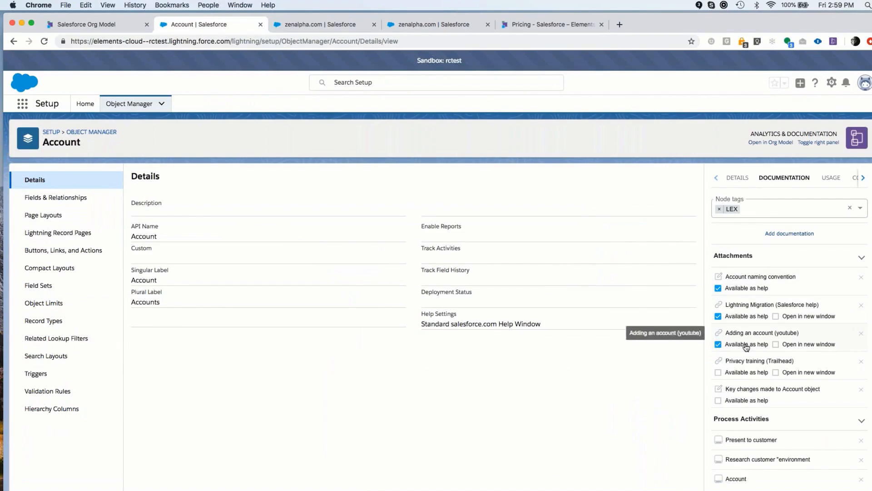
click(54, 322)
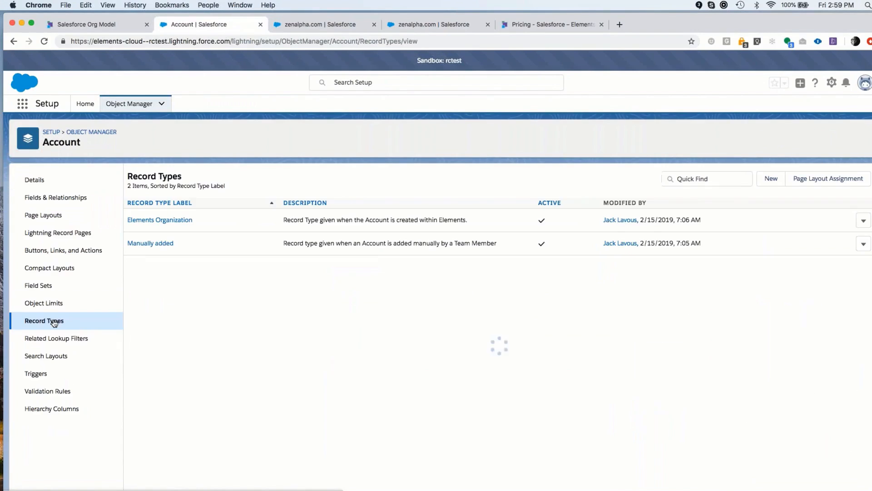
click(149, 244)
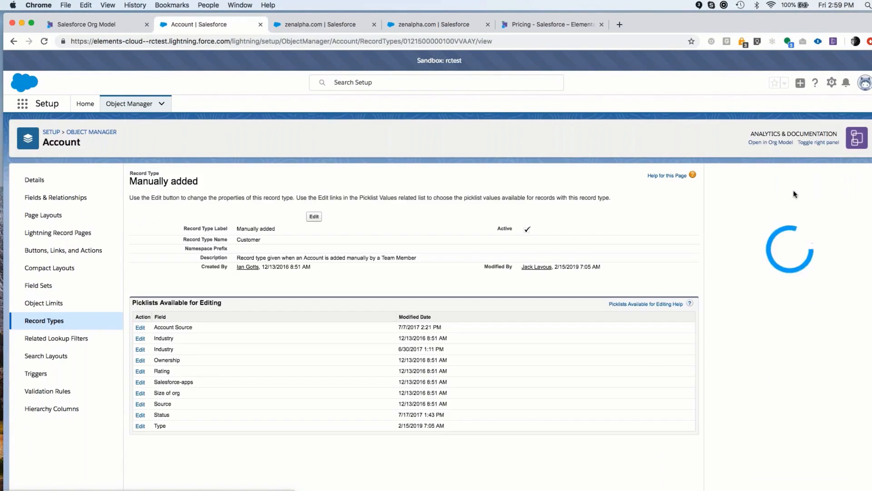
click(56, 321)
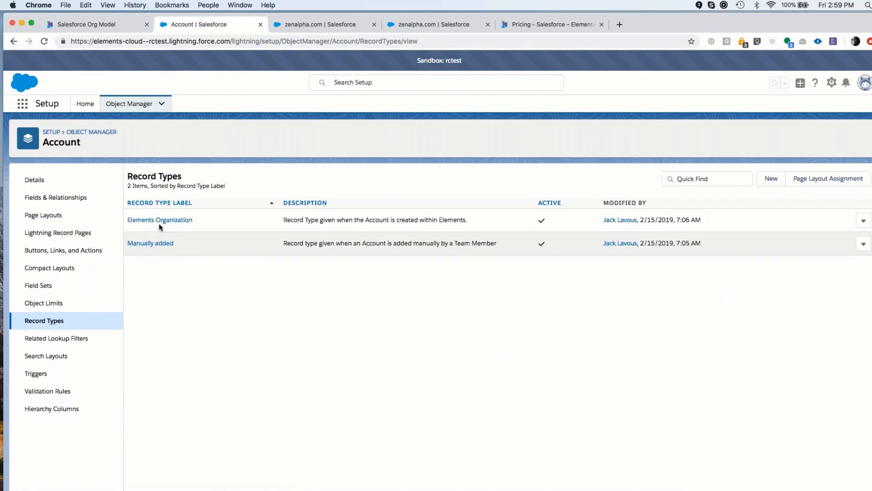
click(159, 220)
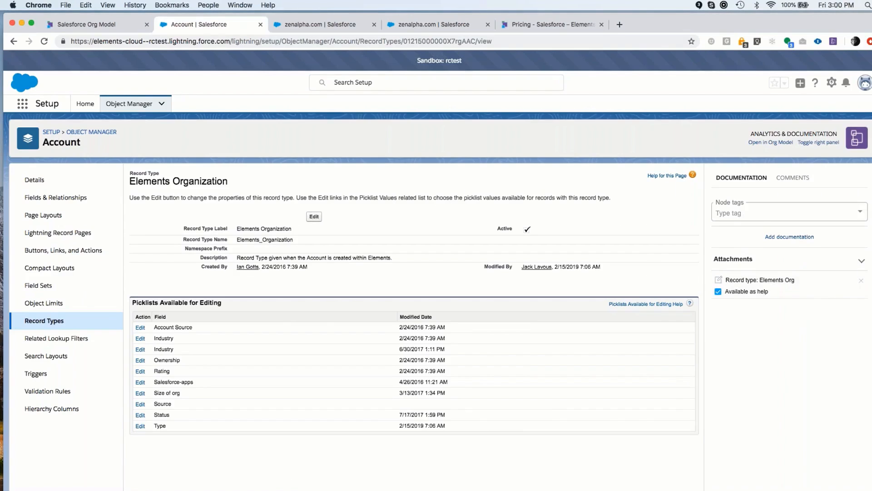
Post the feedback "Want more information about record types" from the Account help on the zenalpha.com record.
click(316, 24)
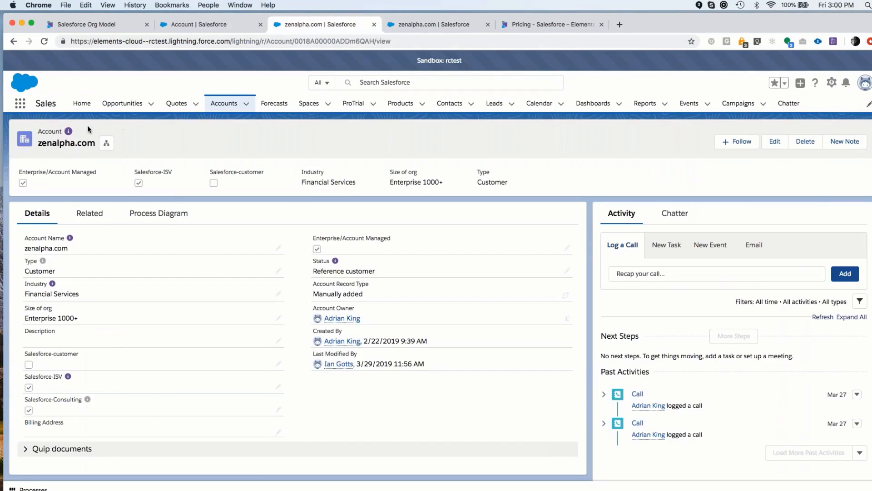
mouse_move(68, 136)
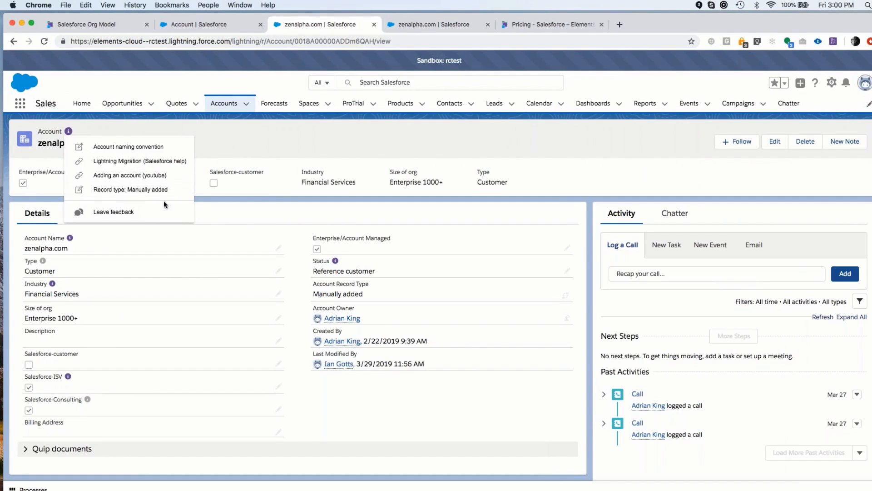
click(131, 213)
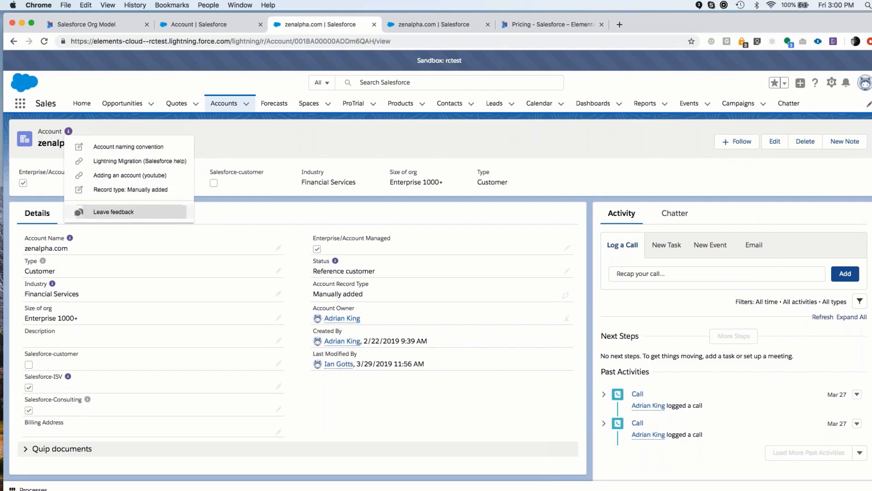
click(359, 202)
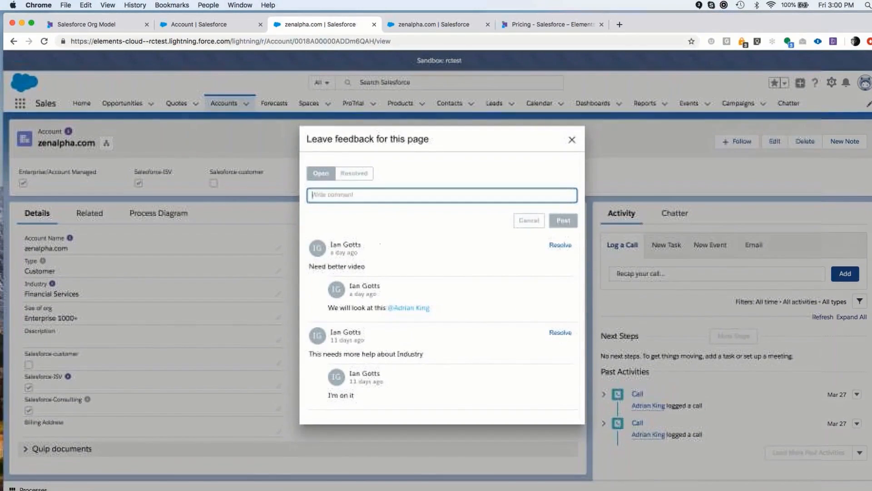
text(Want more information about record )
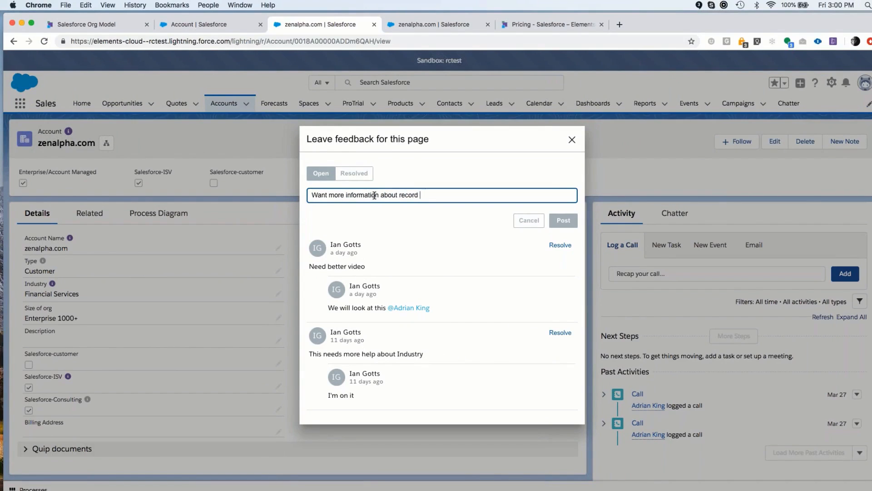
text(types)
click(564, 221)
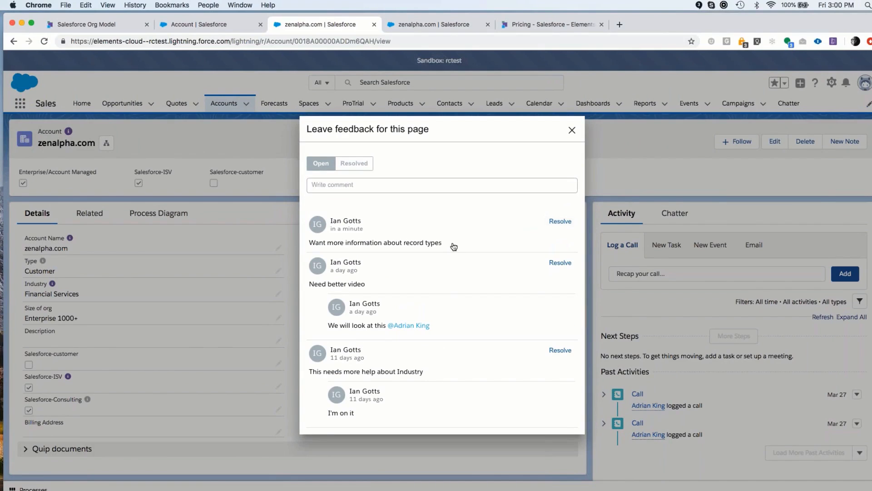
Review the open comments on the Account object in Setup, and close the feedback dialog on the zenalpha.com record.
click(227, 28)
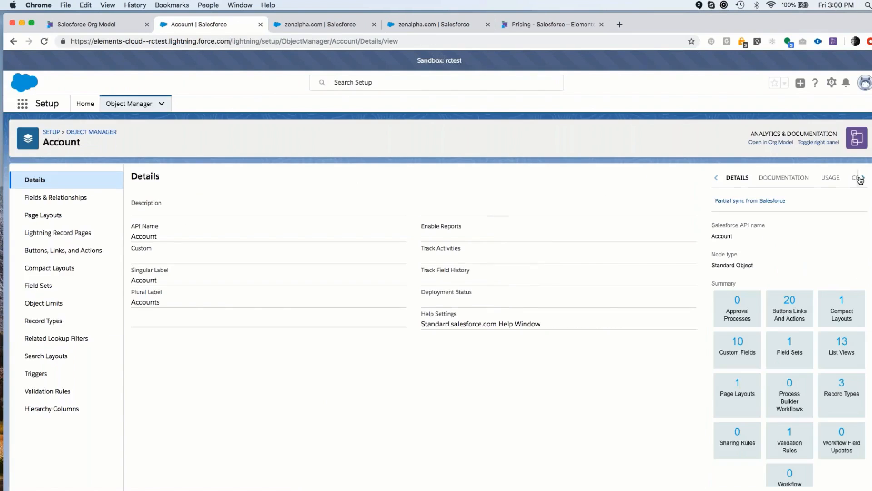
click(839, 179)
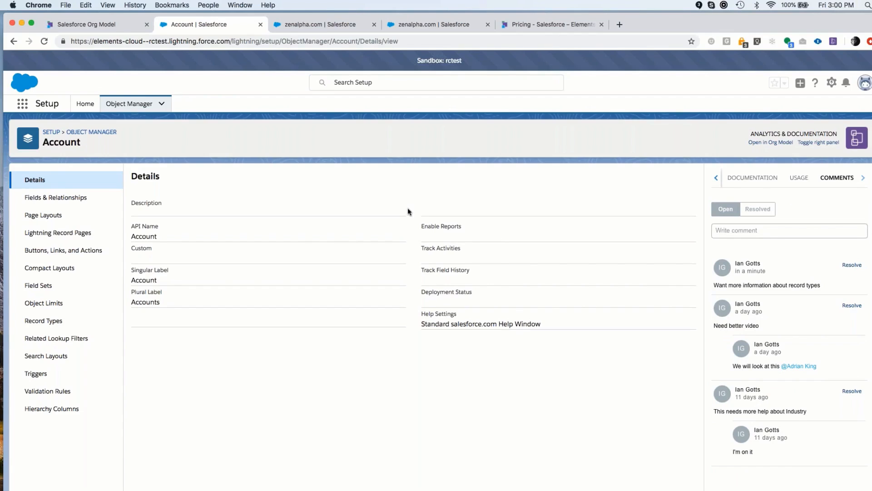
click(308, 27)
click(572, 132)
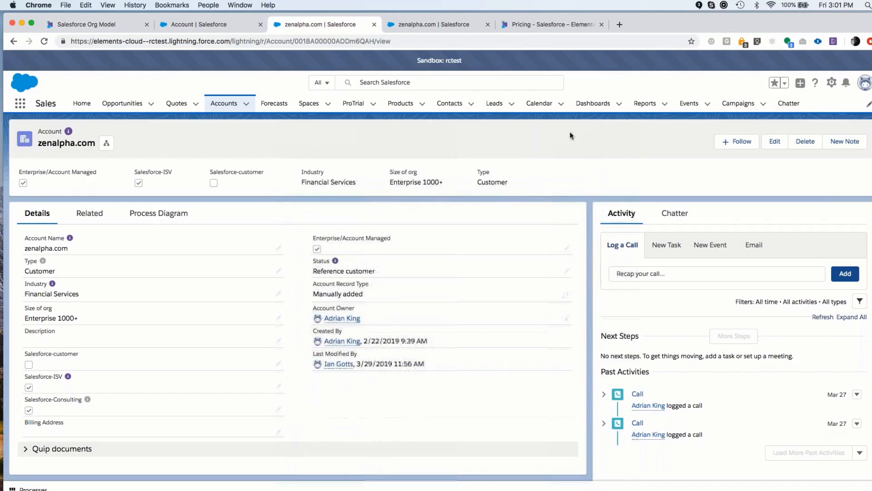
Show the field-level help for the Type, Account Name and Industry fields on the zenalpha.com record.
mouse_move(43, 262)
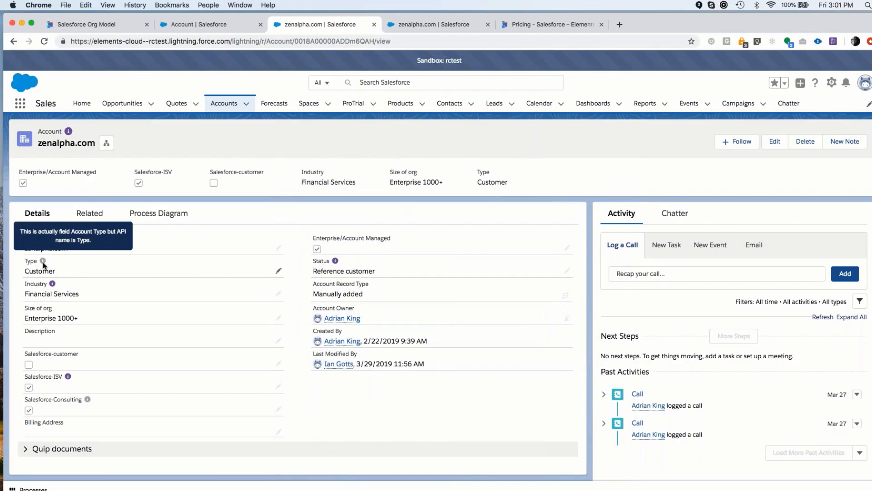
mouse_move(71, 240)
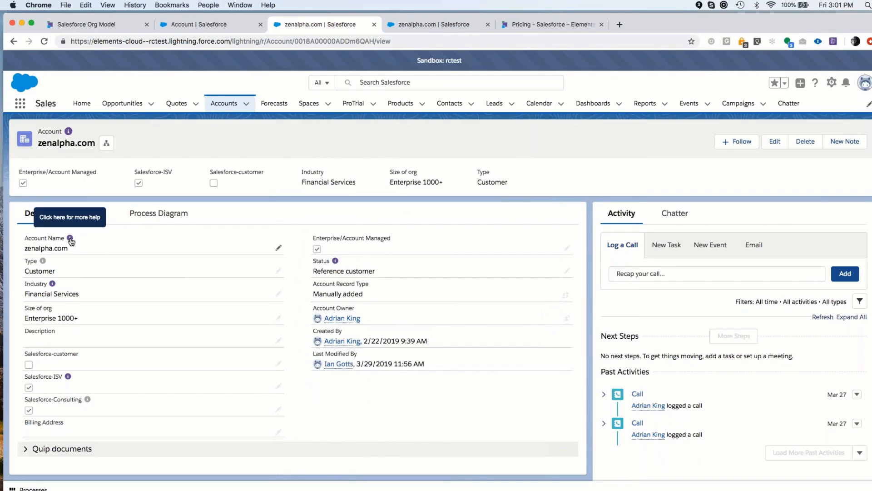
click(70, 239)
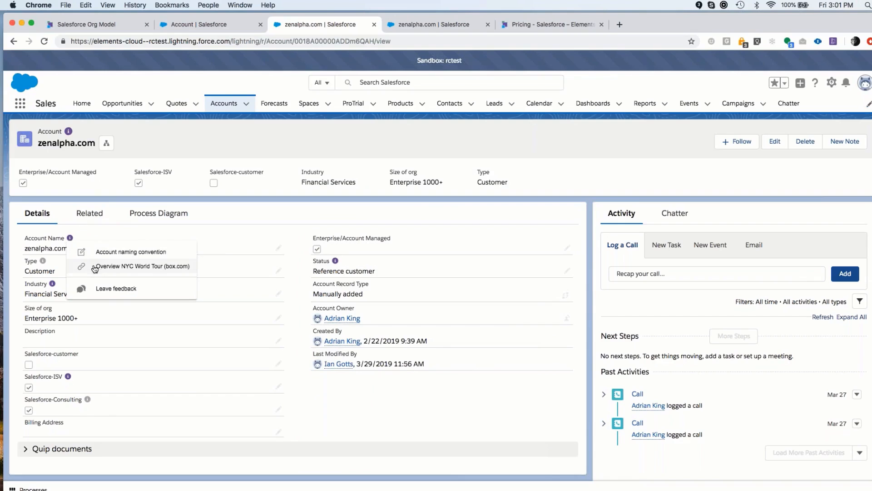
mouse_move(53, 285)
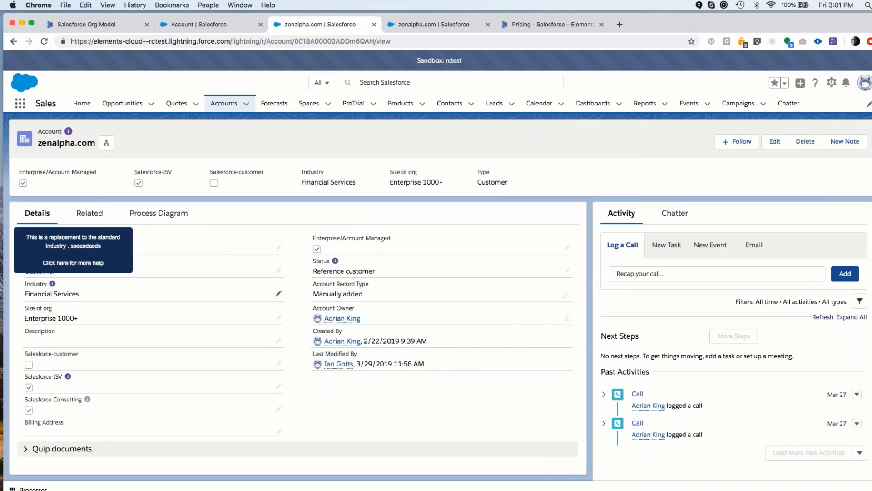
click(53, 285)
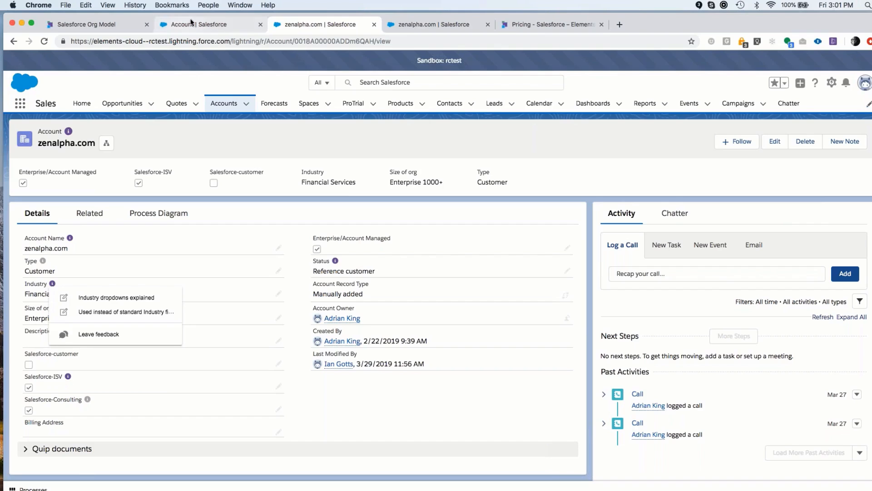
Open the custom Industry field (Industry__c) in the Account object's setup to examine its attached documentation.
click(190, 25)
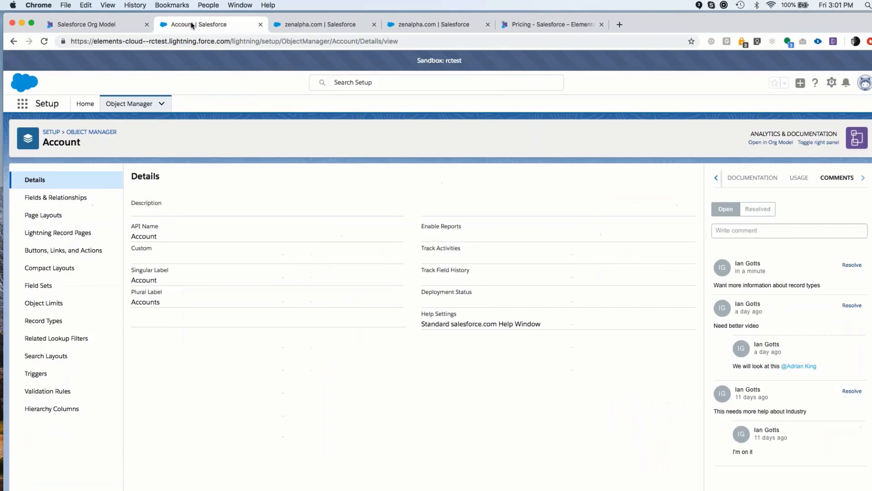
click(49, 198)
scroll(154, 322, down, 5)
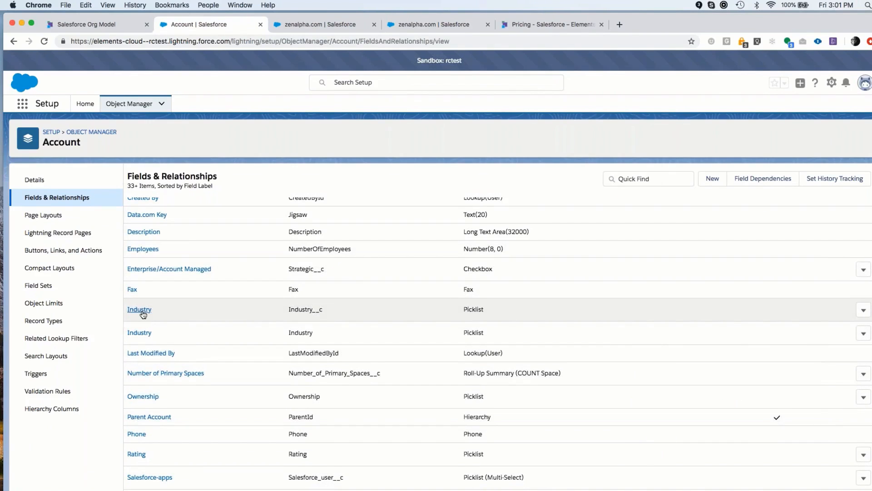
click(143, 312)
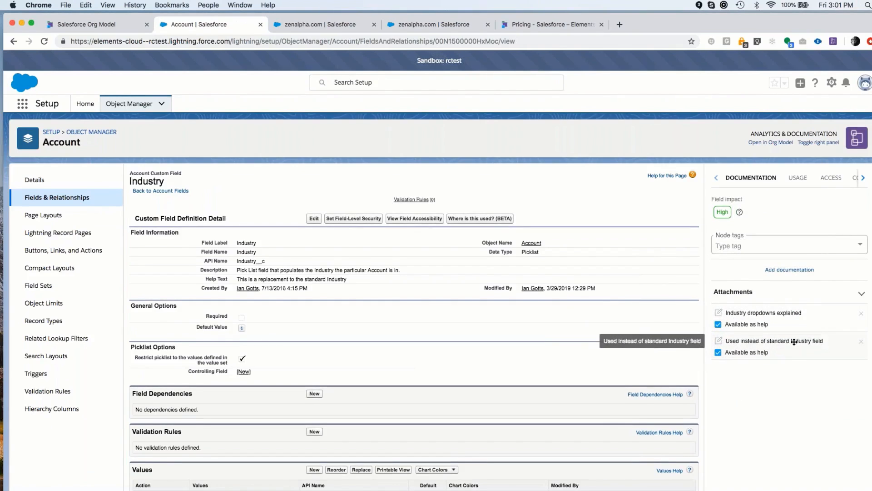
Attach a note titled "This is a new help item" with the content "THIS IS IT" to the Industry field and make it available as help.
click(786, 272)
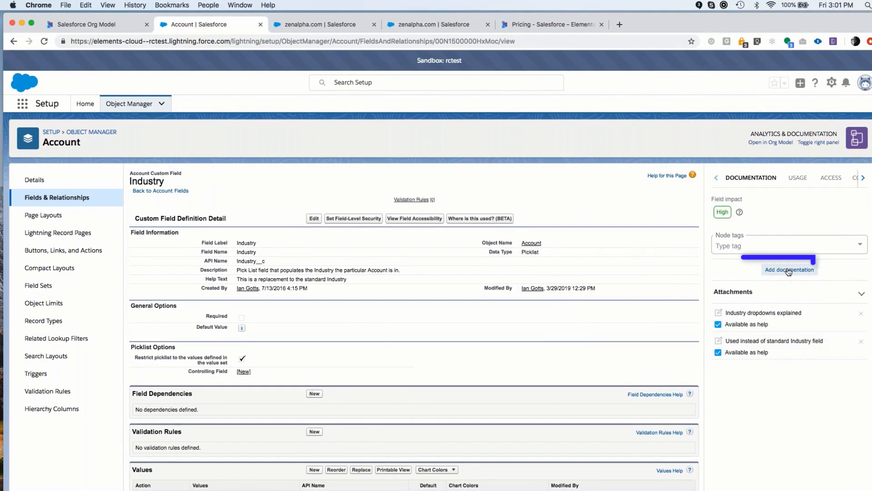
click(783, 285)
text(This is a n)
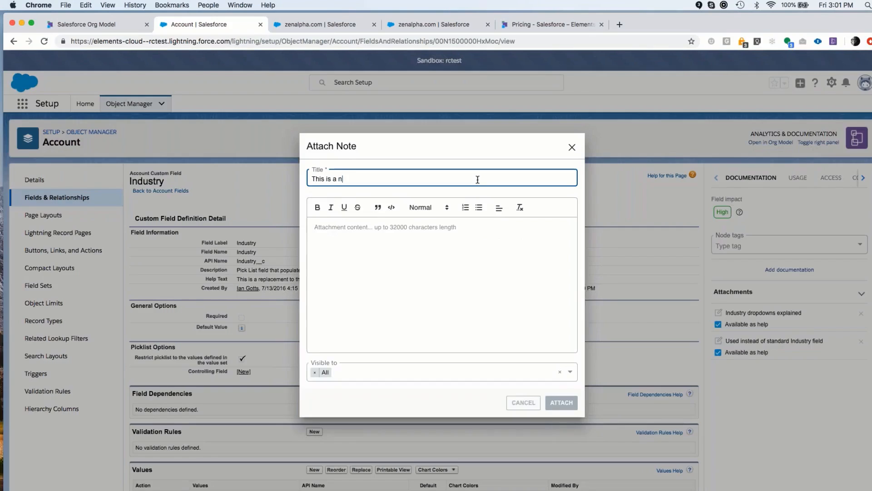
text(ew help item)
key(Tab)
text(This is it)
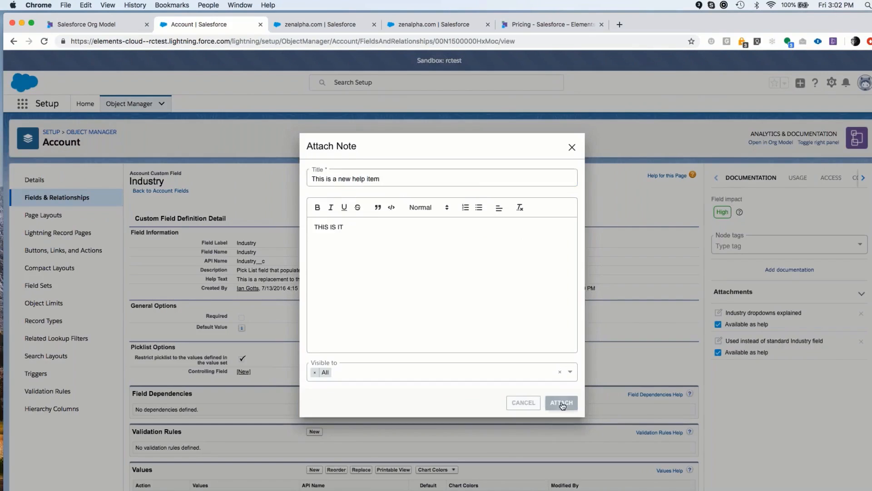
click(562, 403)
click(718, 381)
click(790, 270)
click(777, 301)
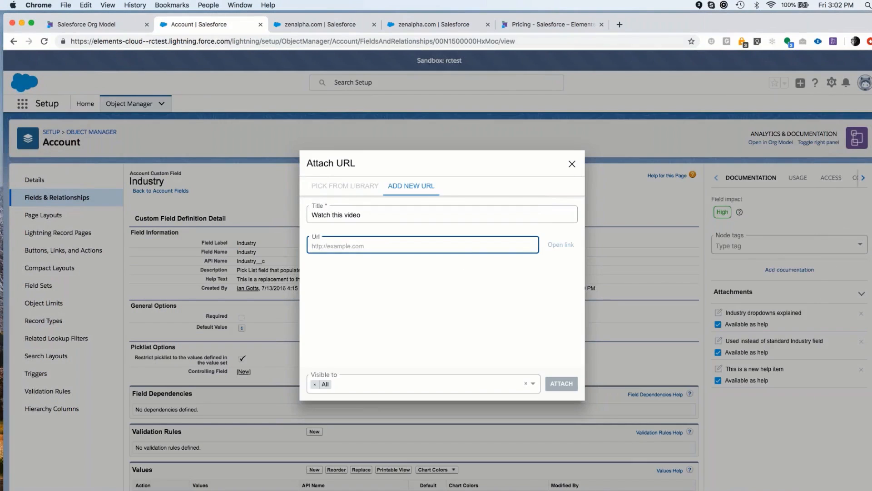
text(https://www.youtube.com/embed/ytjJbfcGk_Y)
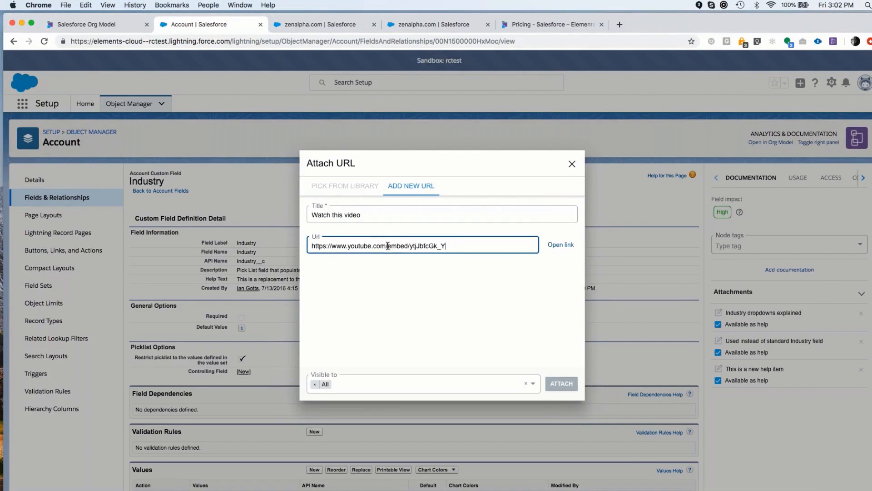
click(563, 383)
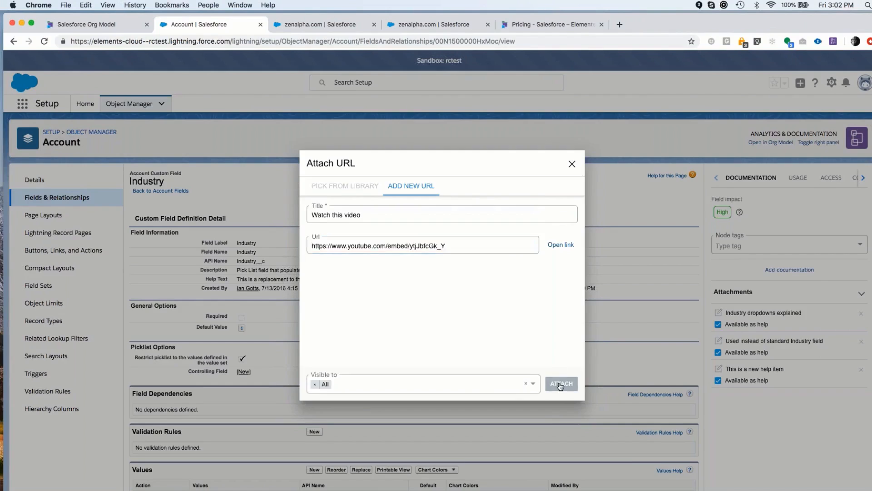
click(730, 411)
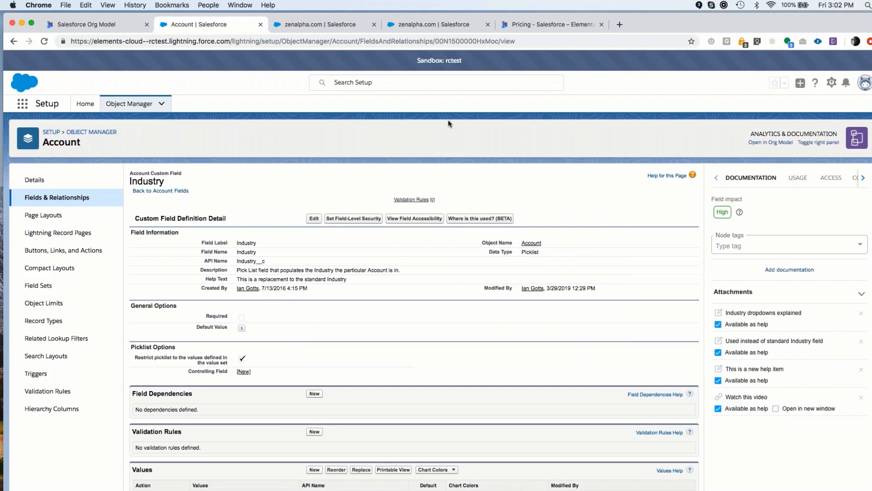
View the "Watch this video" item in the Industry field's help on the zenalpha.com record, and close the video.
click(310, 27)
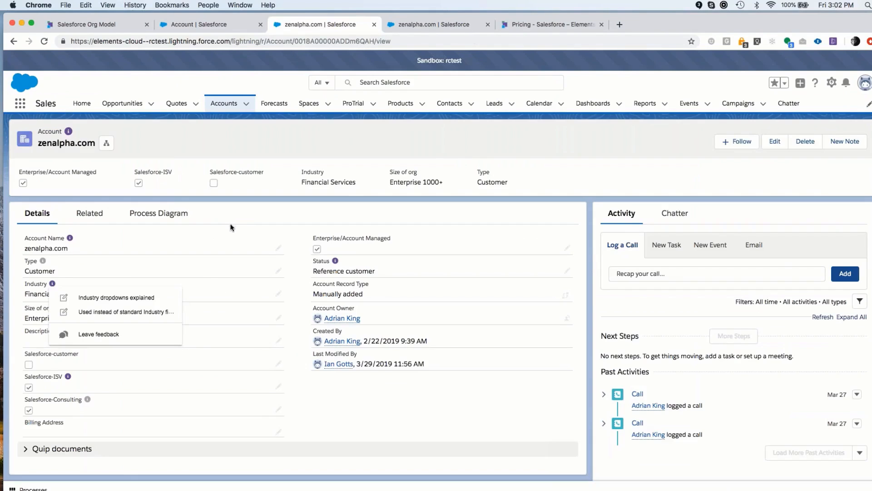
click(53, 286)
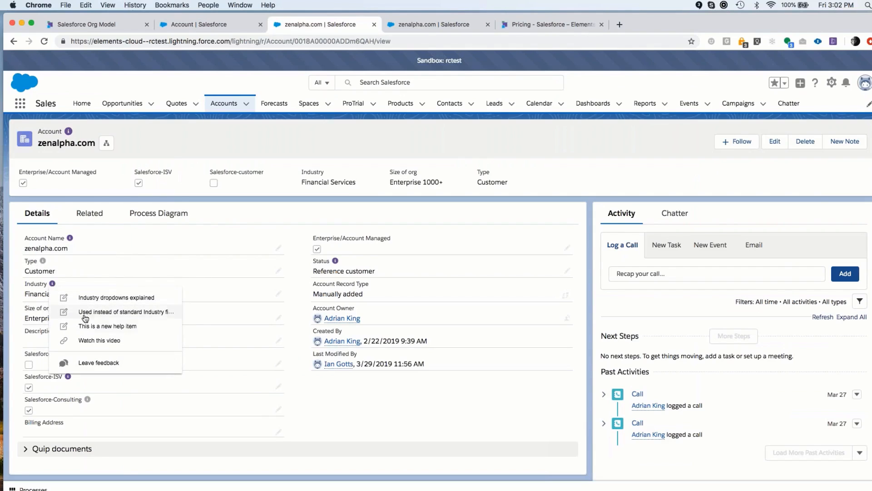
click(90, 342)
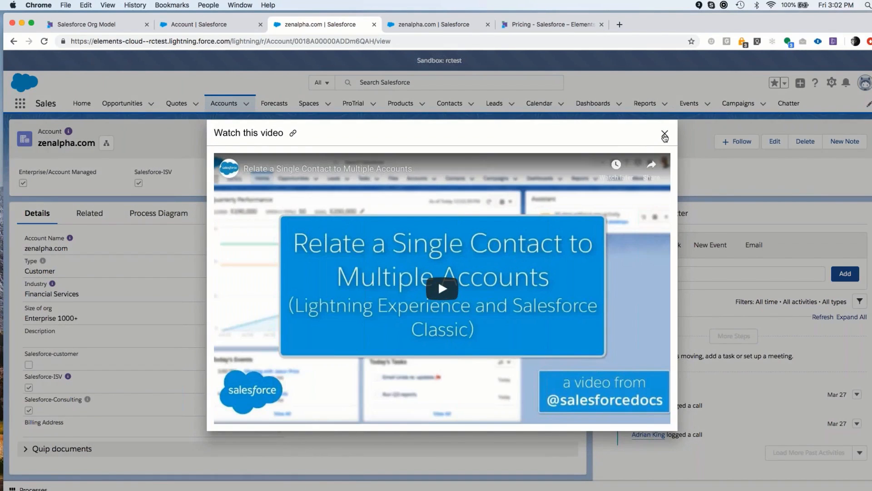
click(665, 135)
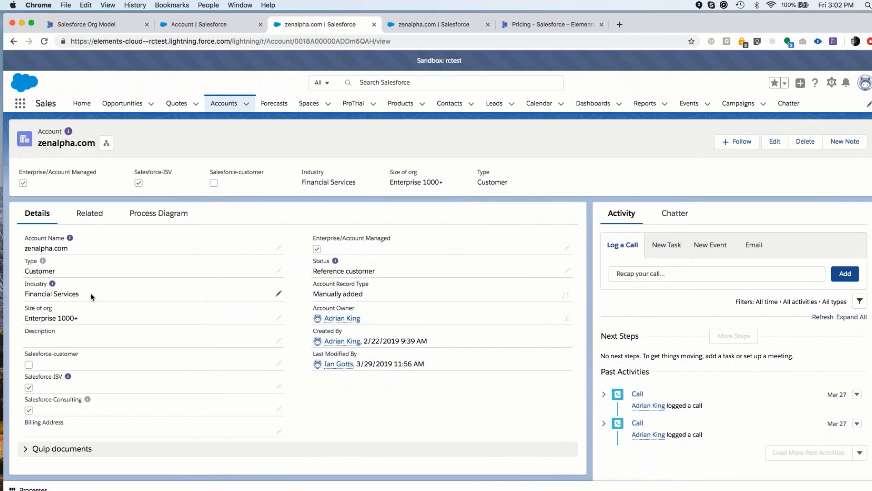